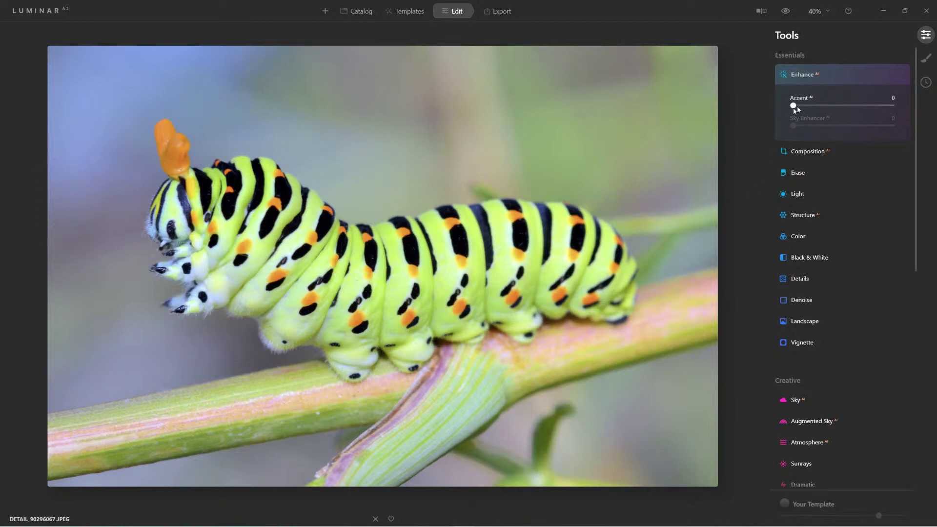
- Set the Enhance AI Accent to 63 and compare the photo with and without the Enhance adjustment
drag(793, 106, 855, 106)
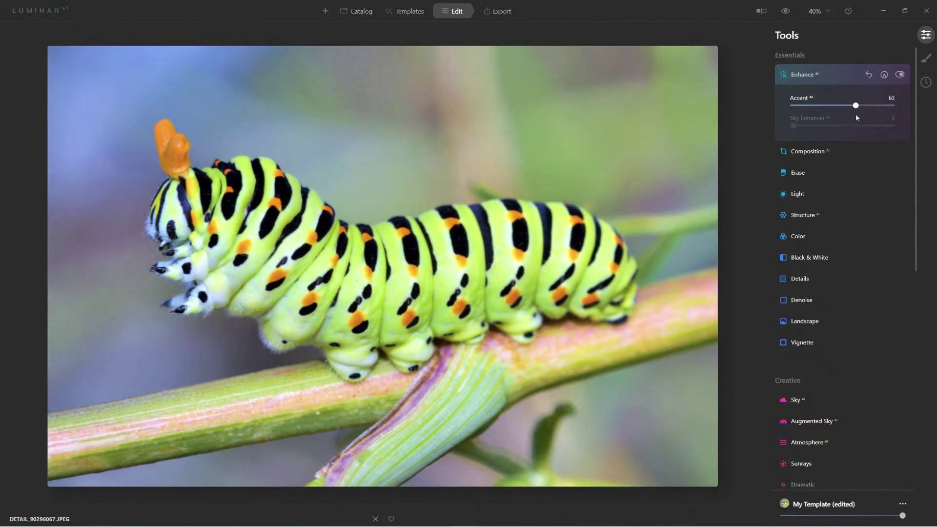
click(898, 76)
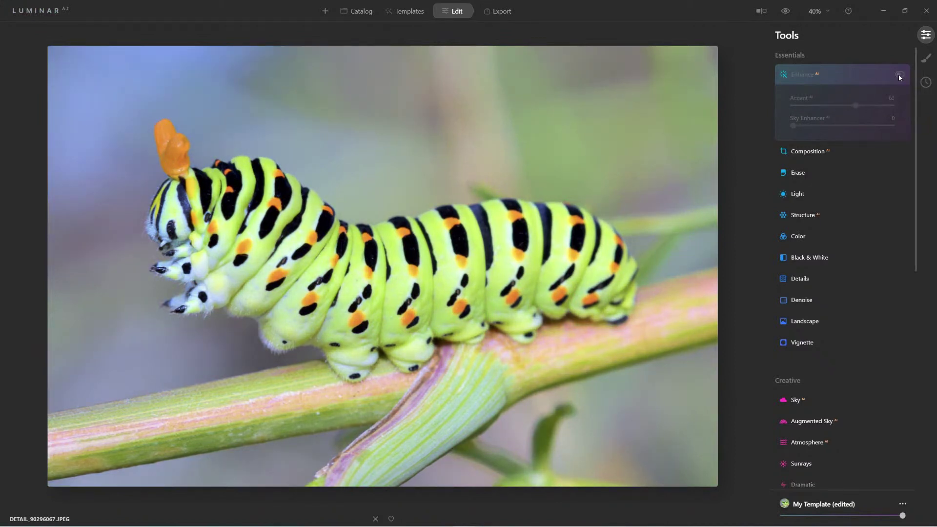
click(899, 75)
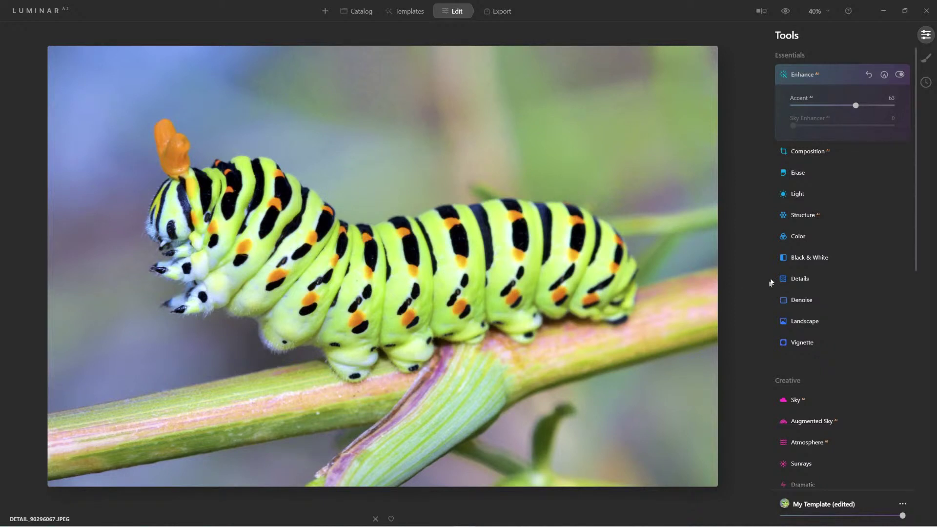
- Set Medium Details to 57, Small Details to 18 and Large Details to 11, comparing the photo with and without the adjustment
click(795, 281)
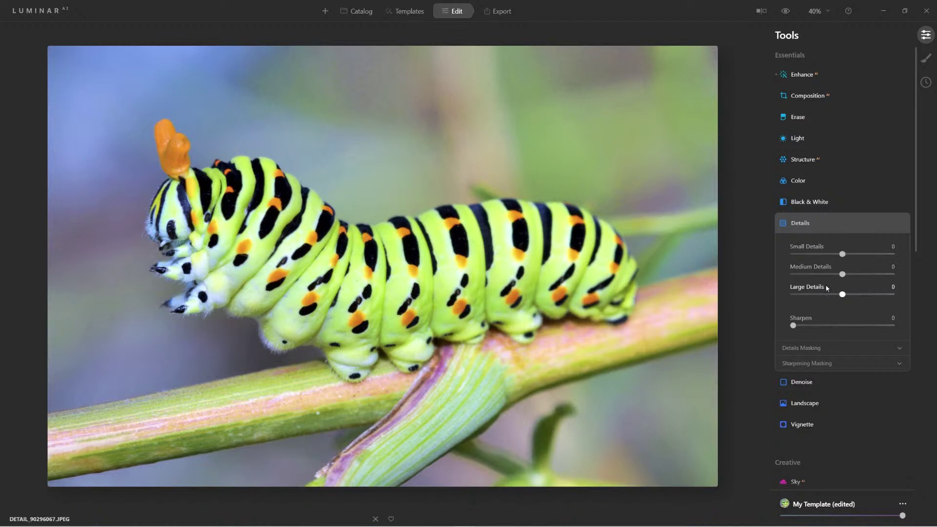
drag(843, 276, 872, 277)
drag(843, 255, 852, 255)
drag(842, 294, 848, 295)
click(899, 224)
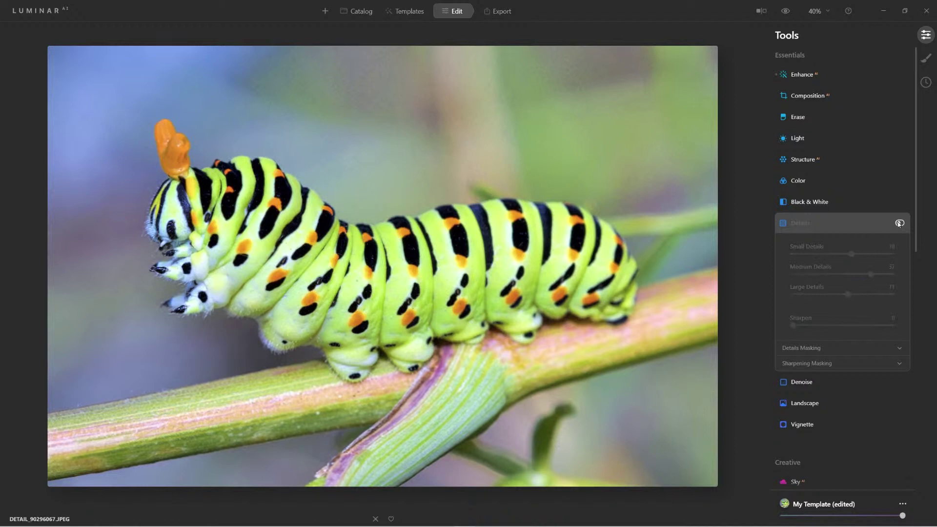
click(899, 223)
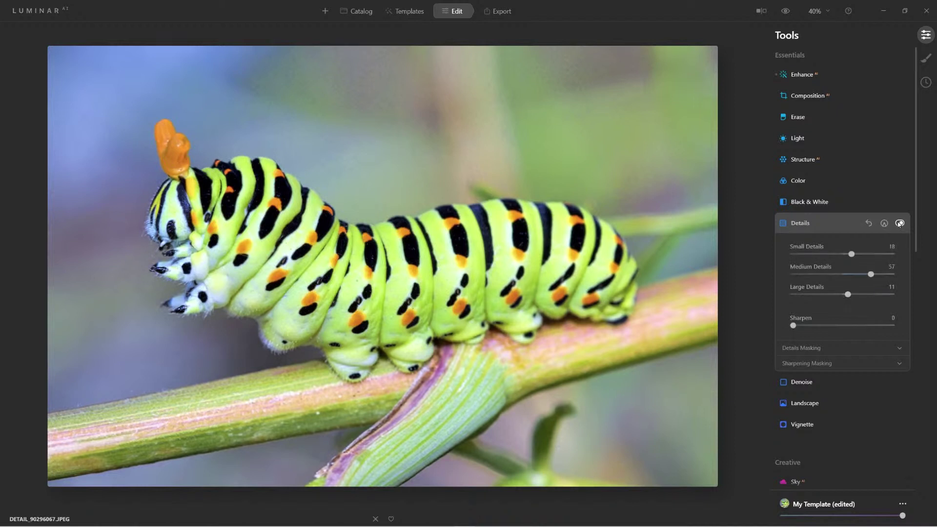
- Inspect the caterpillar's head at 100% against the original and raise Small Details to 39
double_click(232, 190)
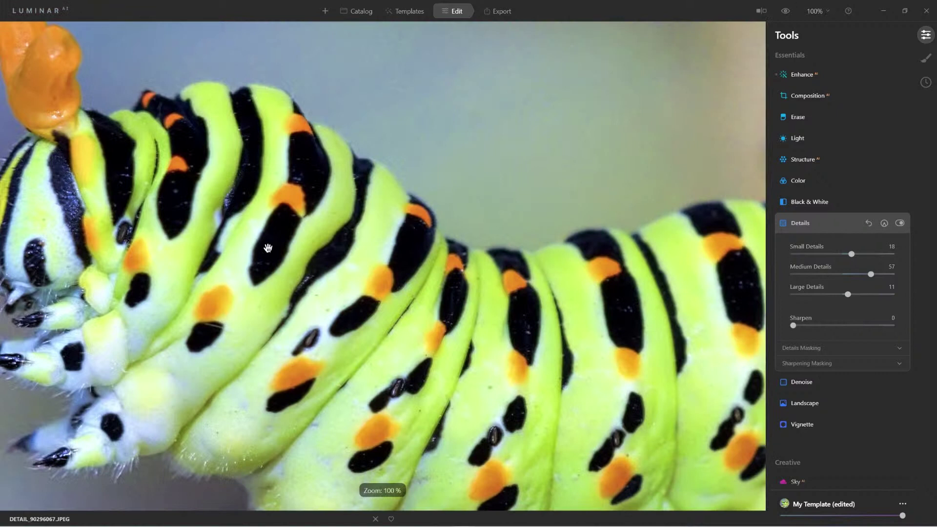
drag(267, 247, 424, 221)
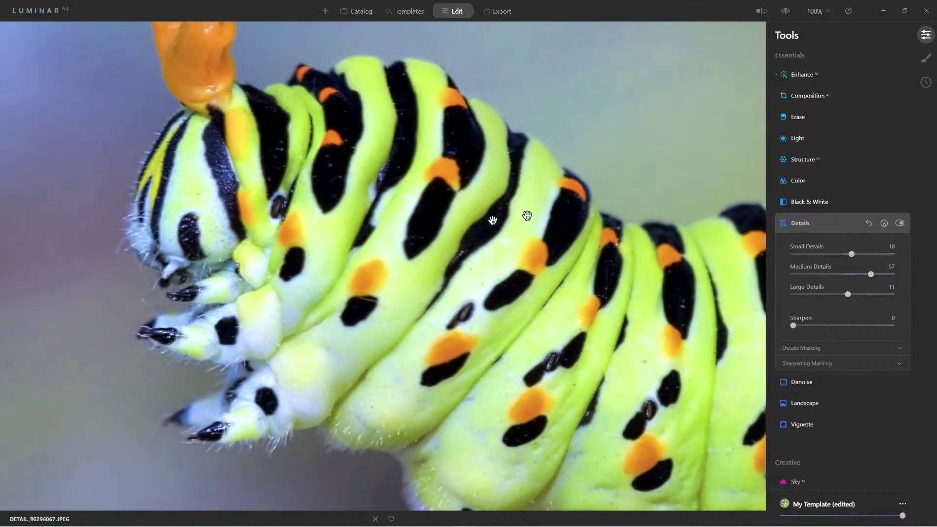
click(786, 12)
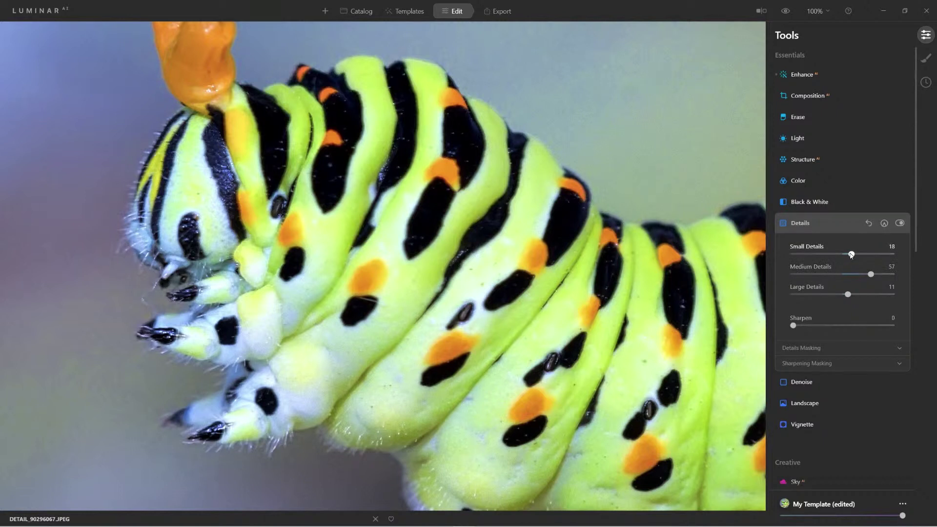
drag(851, 254, 861, 258)
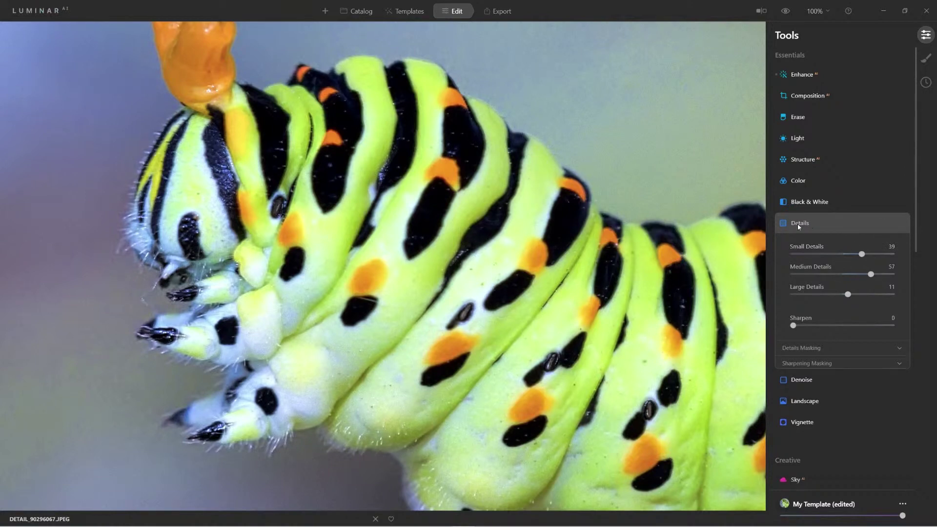
click(810, 223)
click(593, 207)
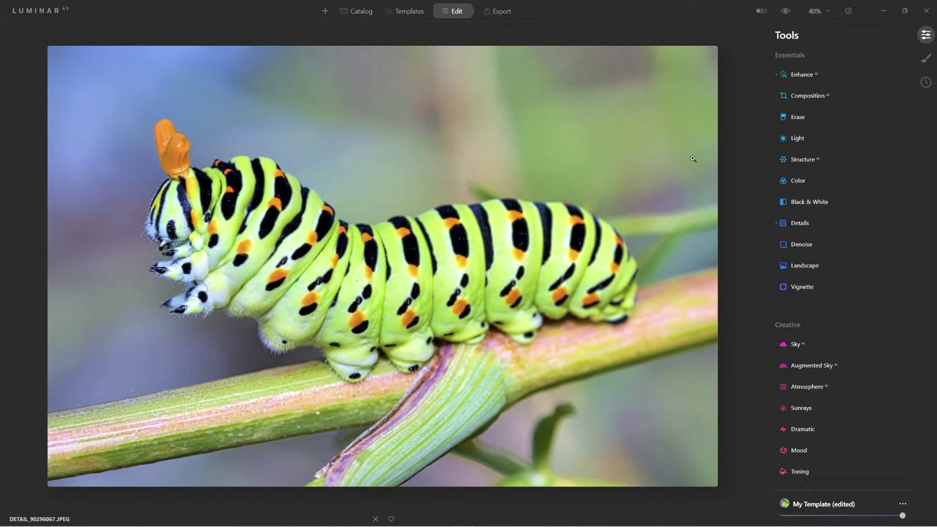
- Try a strong positive Structure AI amount of 64, settling on an amount of -39
click(804, 161)
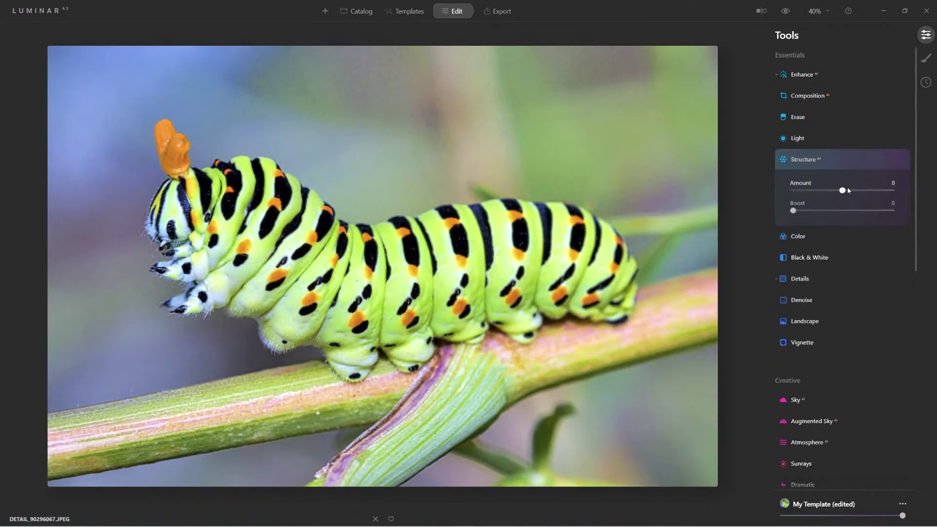
drag(842, 191, 885, 198)
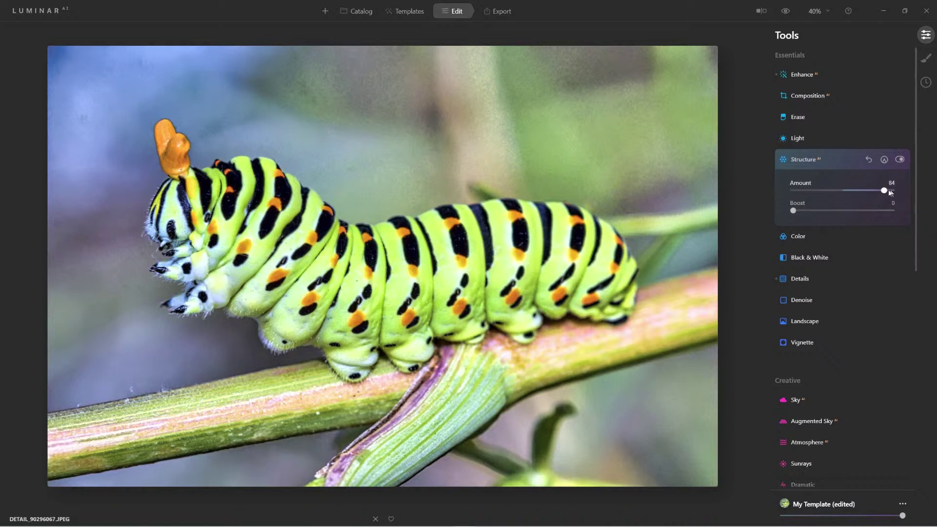
drag(884, 190, 825, 194)
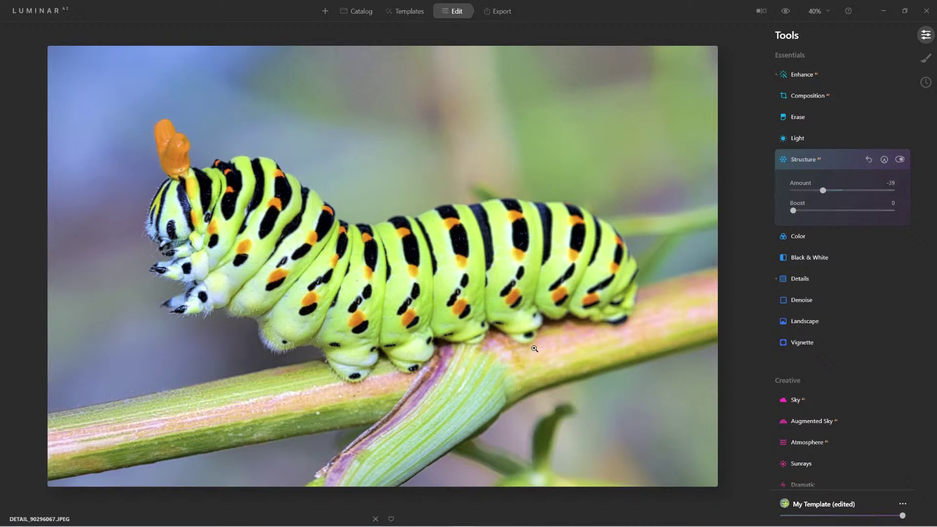
- Paint a Structure mask over the blurred background around the caterpillar and branch, using brush radii of 172 and 100
click(884, 159)
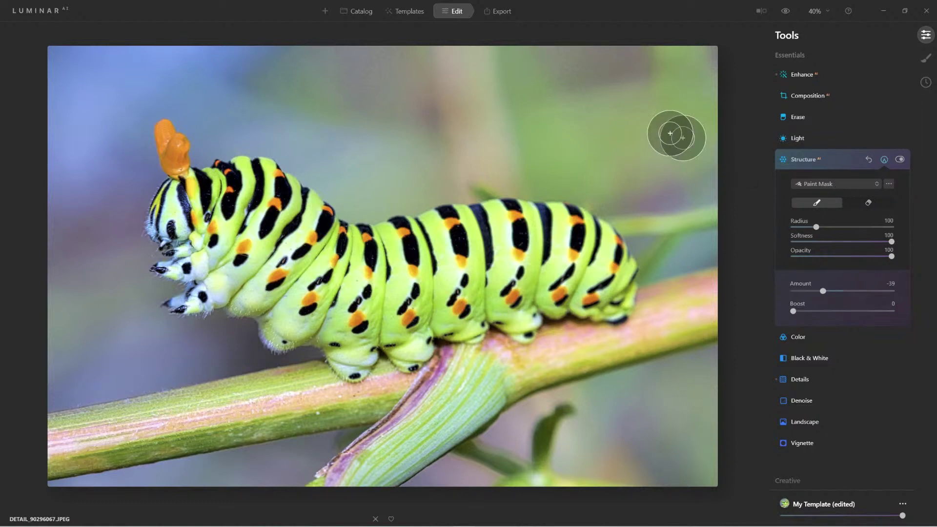
key(bracketright)
key(bracketright)
key(bracketright)
key(bracketright)
key(bracketright)
key(bracketright)
key(bracketright)
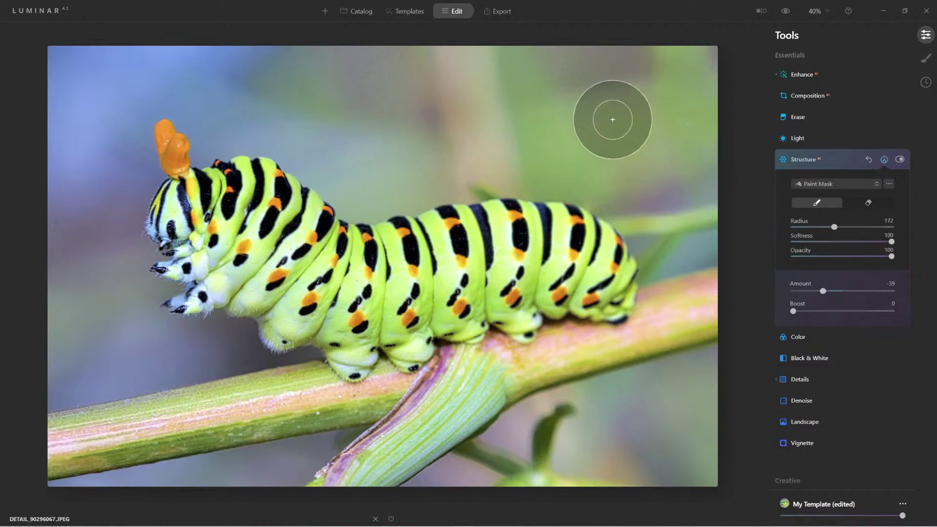
mouse_move(673, 98)
mouse_down()
mouse_move(685, 157)
mouse_move(658, 209)
mouse_move(704, 249)
mouse_move(676, 251)
mouse_move(635, 184)
mouse_move(555, 123)
mouse_move(584, 39)
mouse_move(406, 46)
mouse_move(122, 39)
mouse_move(48, 63)
mouse_move(198, 71)
mouse_move(436, 113)
mouse_move(525, 98)
mouse_move(495, 74)
mouse_move(545, 127)
mouse_move(554, 155)
mouse_move(435, 165)
mouse_move(402, 182)
mouse_move(345, 164)
mouse_move(315, 135)
mouse_move(362, 191)
mouse_move(351, 146)
mouse_move(293, 118)
mouse_move(231, 108)
mouse_move(216, 116)
mouse_move(219, 128)
mouse_move(195, 55)
mouse_move(100, 51)
mouse_move(48, 151)
mouse_move(103, 93)
mouse_move(157, 92)
mouse_move(185, 77)
mouse_move(209, 103)
mouse_move(209, 127)
mouse_move(209, 51)
mouse_move(111, 131)
mouse_move(79, 221)
mouse_move(93, 352)
mouse_move(112, 208)
mouse_move(92, 244)
mouse_move(87, 357)
mouse_move(92, 363)
mouse_move(106, 340)
mouse_move(115, 361)
mouse_up()
key(bracketleft)
key(bracketleft)
key(bracketleft)
mouse_move(186, 349)
mouse_down()
mouse_move(242, 340)
mouse_move(240, 349)
mouse_move(118, 368)
mouse_move(183, 368)
mouse_move(186, 348)
mouse_move(138, 321)
mouse_move(129, 288)
mouse_move(96, 257)
mouse_move(66, 158)
mouse_move(78, 70)
mouse_move(159, 38)
mouse_move(205, 82)
mouse_move(227, 138)
mouse_move(529, 87)
mouse_move(513, 91)
mouse_move(576, 116)
mouse_up()
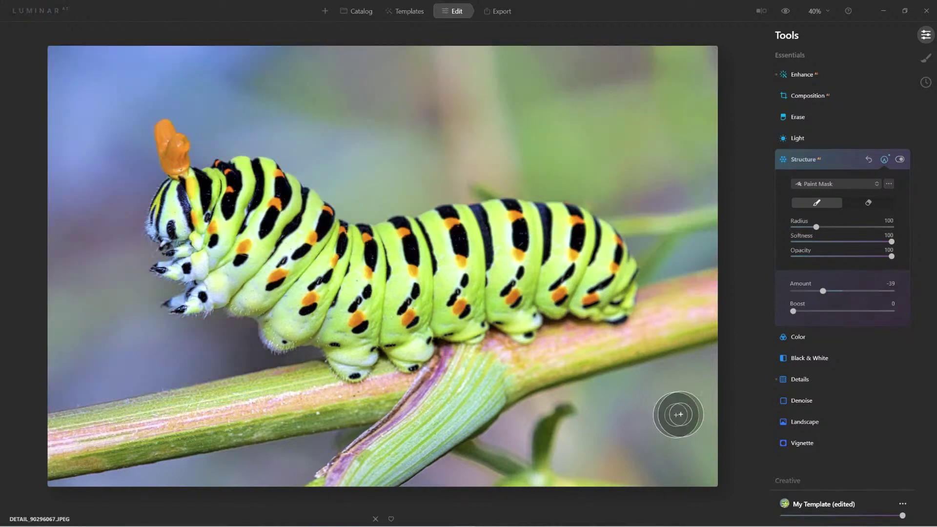
mouse_move(683, 376)
mouse_down()
mouse_move(628, 400)
mouse_move(621, 471)
mouse_move(447, 489)
mouse_move(529, 412)
mouse_move(683, 398)
mouse_move(678, 483)
mouse_move(621, 390)
mouse_move(553, 410)
mouse_up()
mouse_move(286, 459)
mouse_down()
mouse_move(148, 481)
mouse_move(16, 485)
mouse_move(2, 501)
mouse_up()
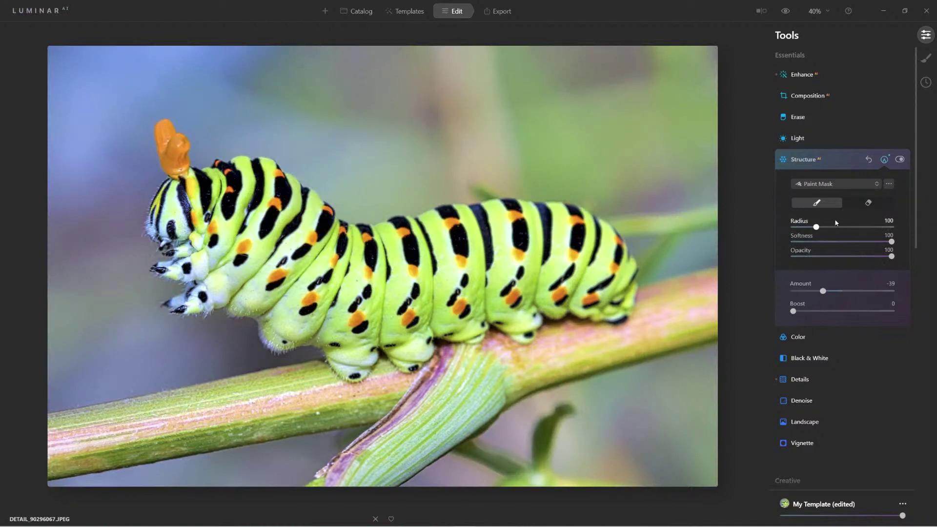
- Set the masked Structure amount to -54 and compare the background at 100% with and without the adjustment
drag(823, 292, 815, 291)
click(816, 11)
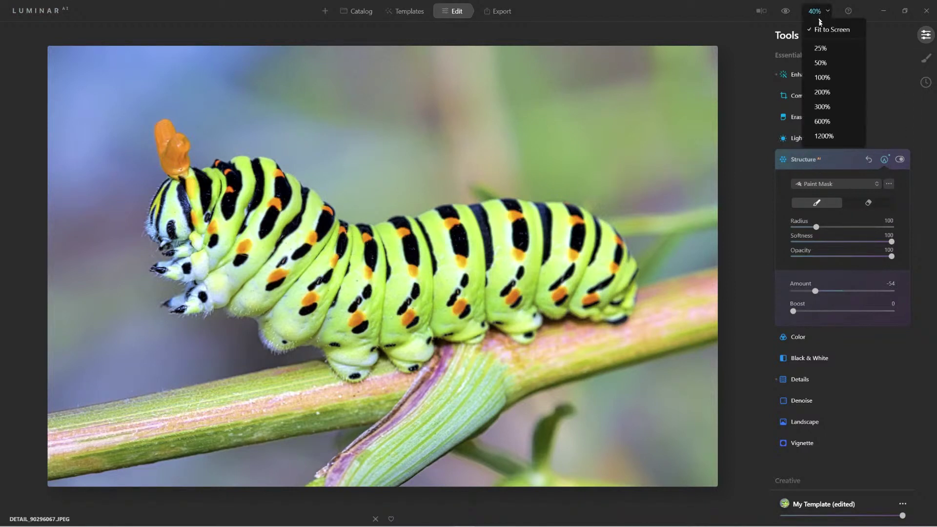
click(822, 77)
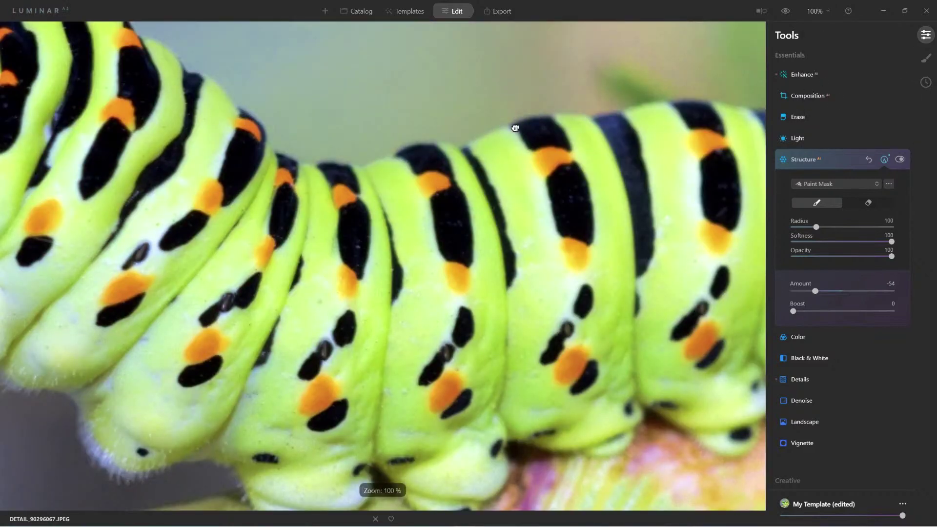
drag(515, 128, 370, 345)
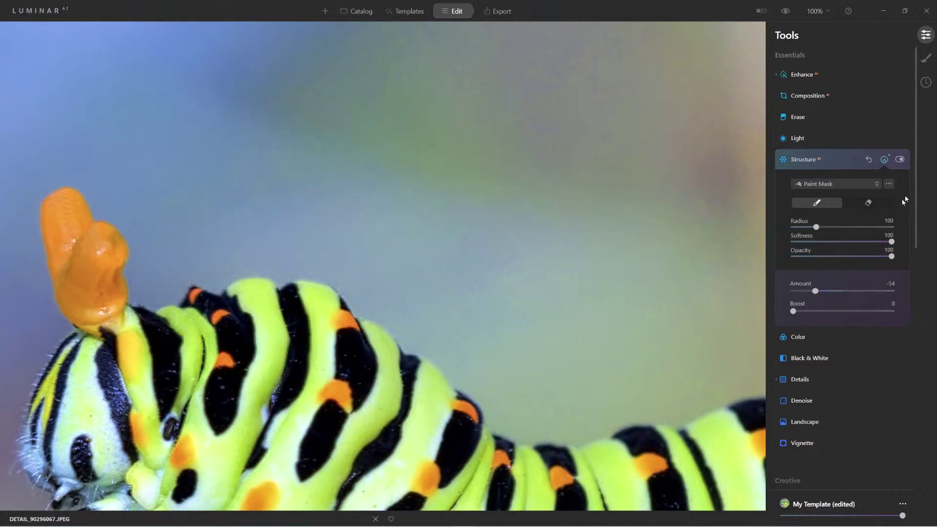
click(901, 160)
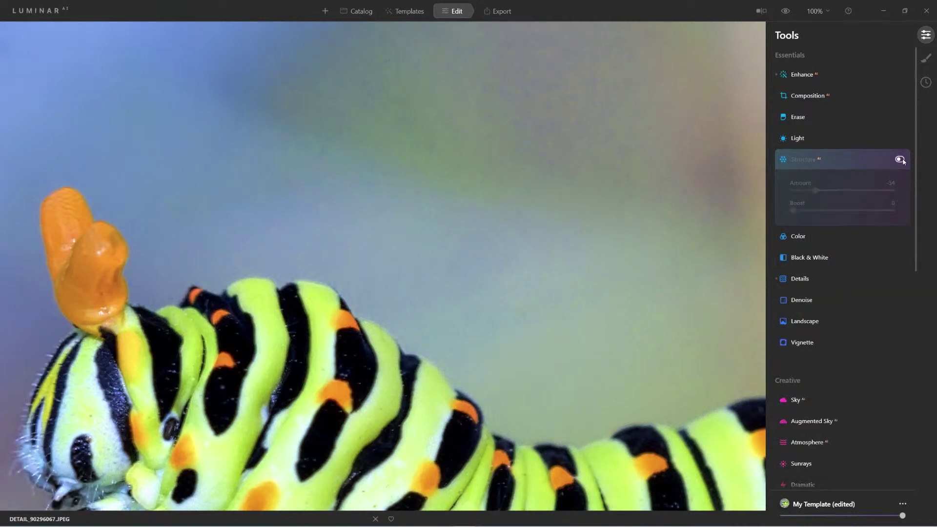
click(901, 160)
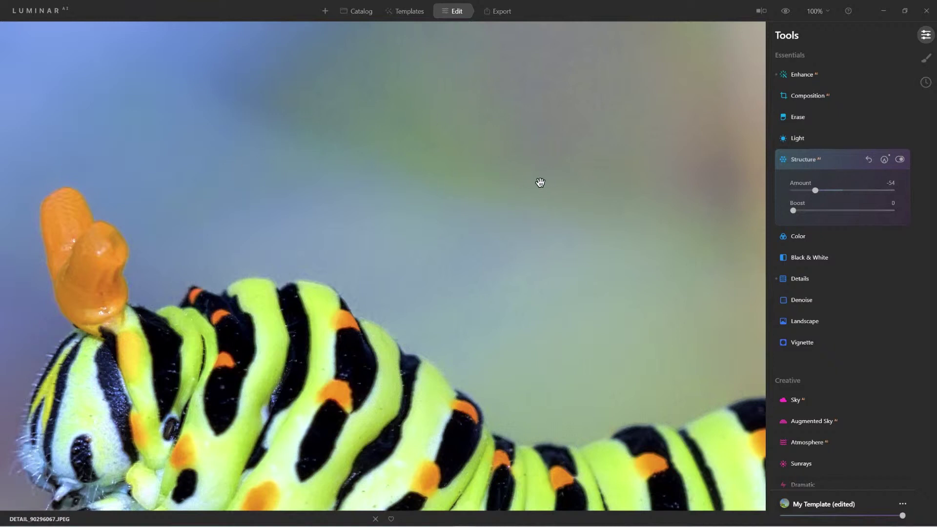
- Copy the painted mask from the Structure adjustment
click(885, 161)
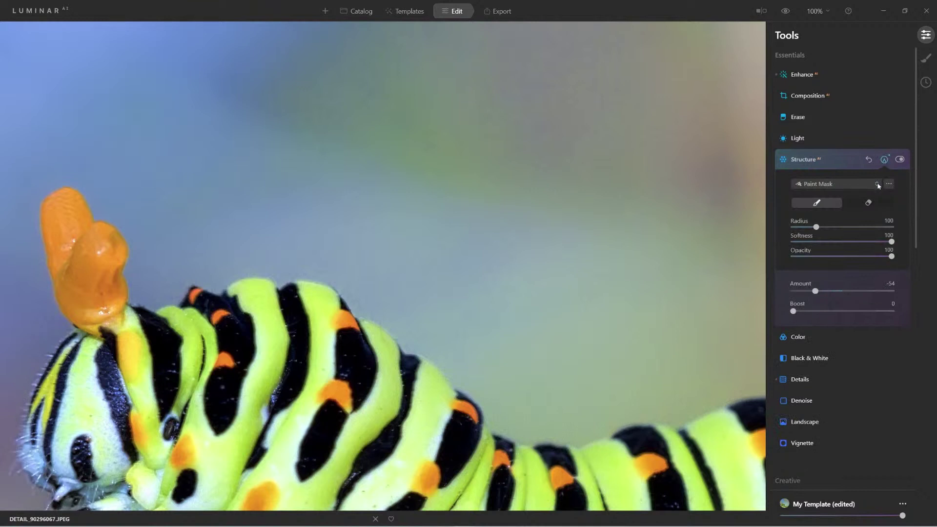
click(889, 184)
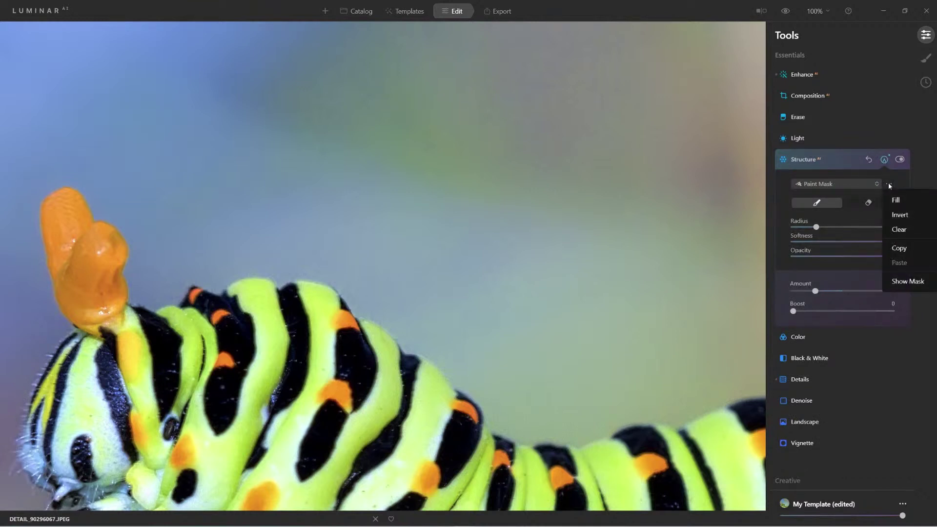
click(900, 248)
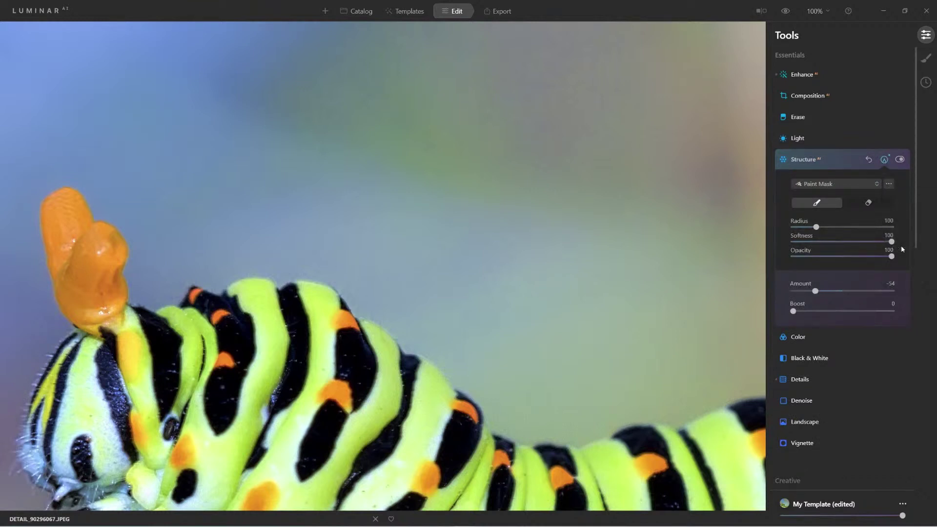
click(808, 164)
click(572, 182)
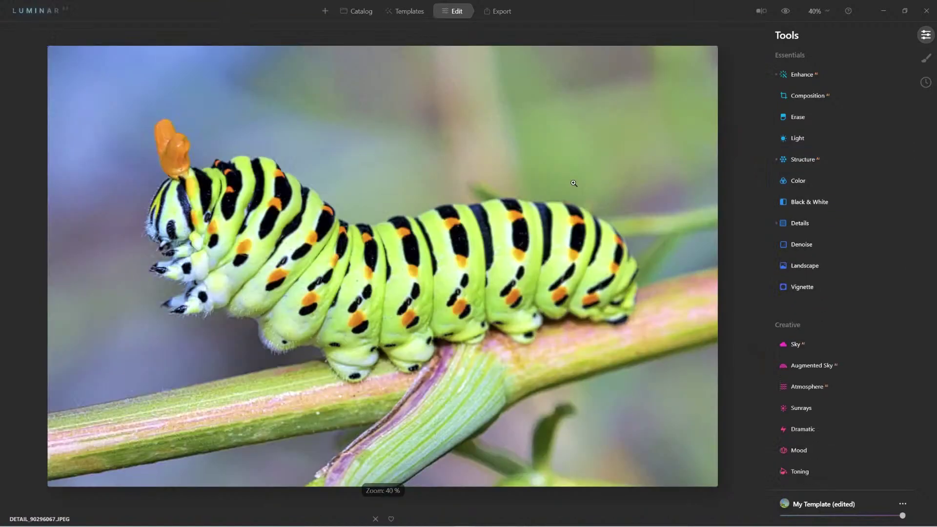
- Set Luminosity Denoise to 59 and Color Denoise to 32
click(804, 246)
drag(793, 276, 852, 279)
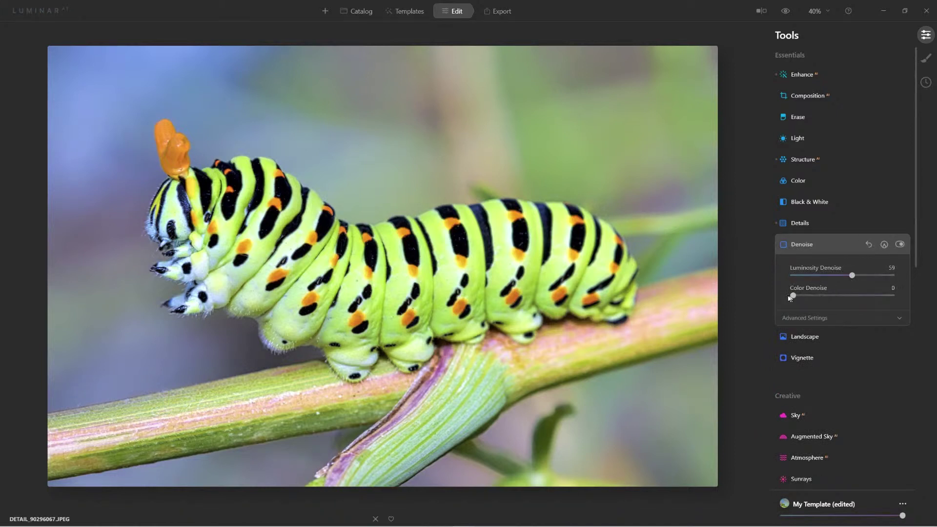
drag(794, 296, 826, 298)
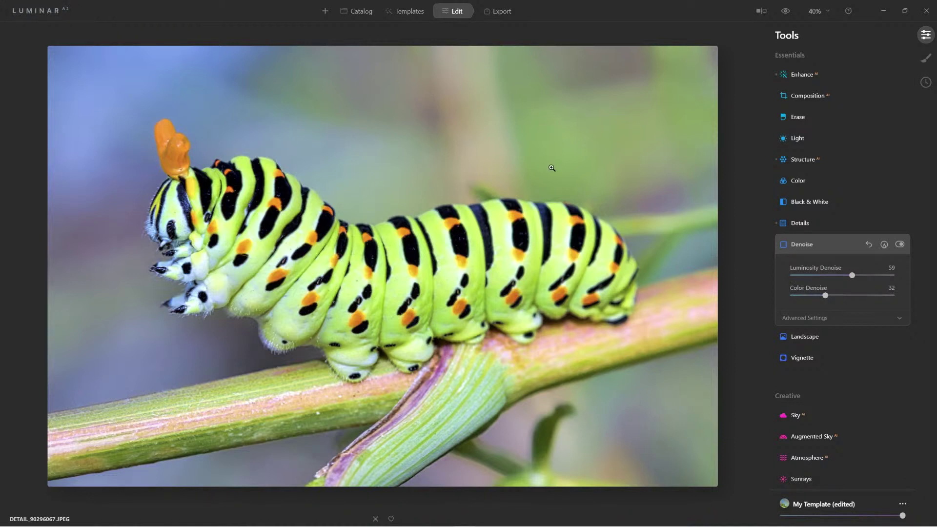
- Paste the copied background mask into the Denoise adjustment
click(884, 244)
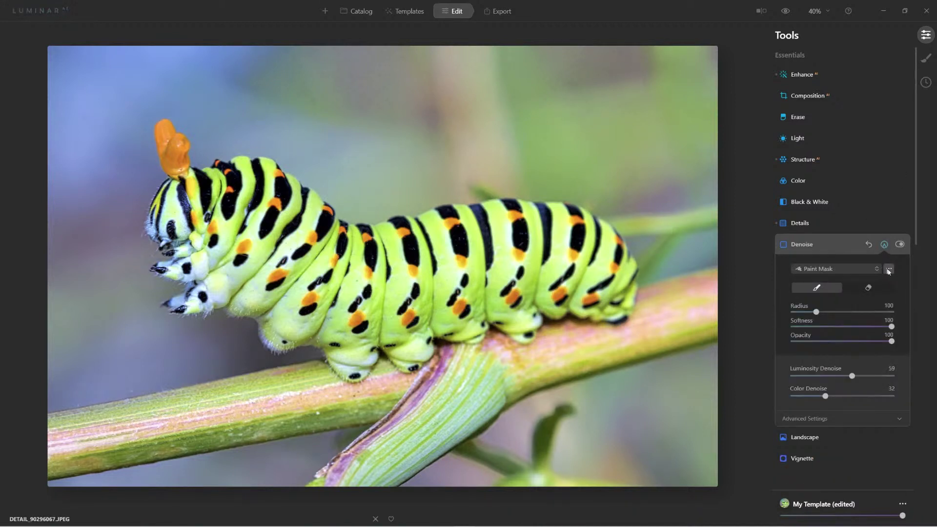
click(889, 269)
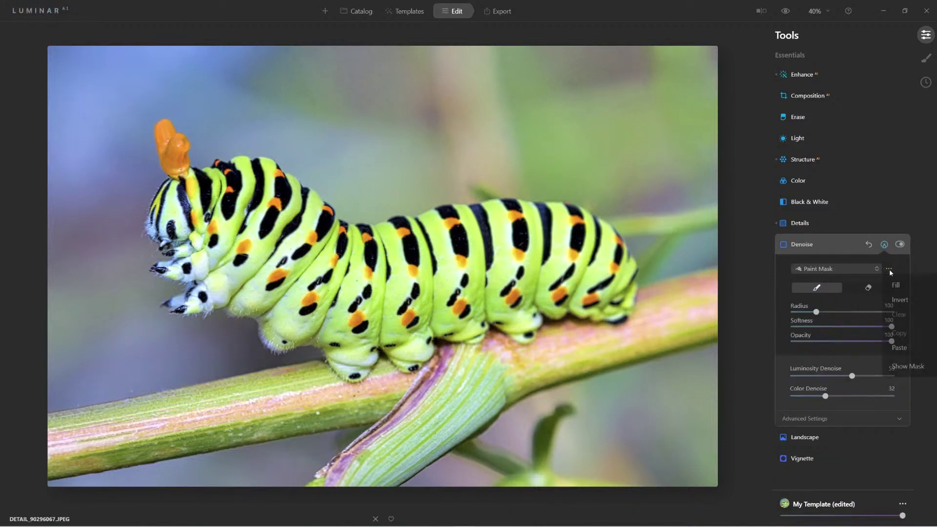
click(900, 347)
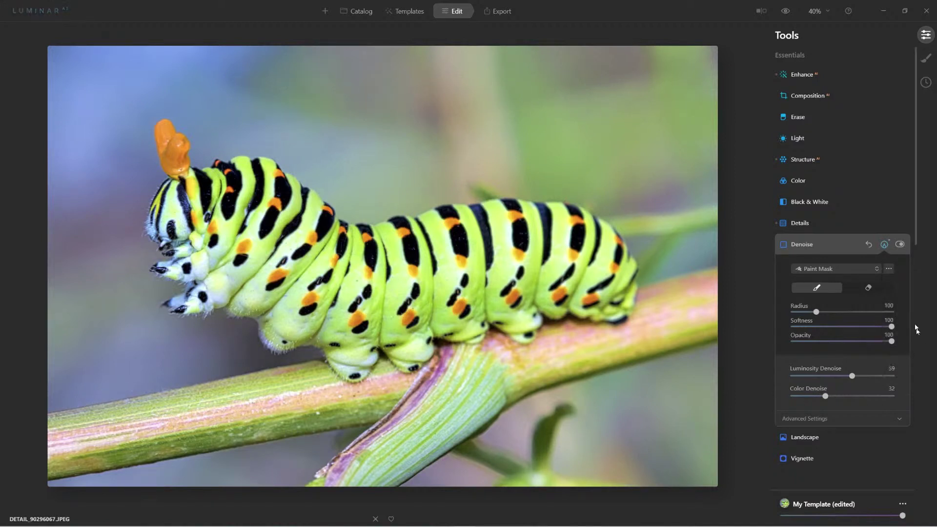
- Show the Denoise mask overlay to check its coverage of the background, and hide it again
click(889, 270)
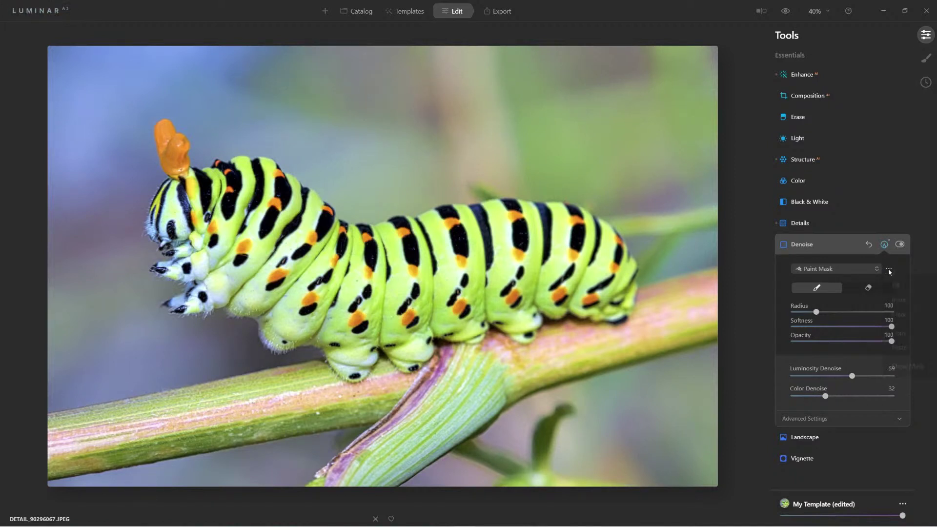
click(903, 370)
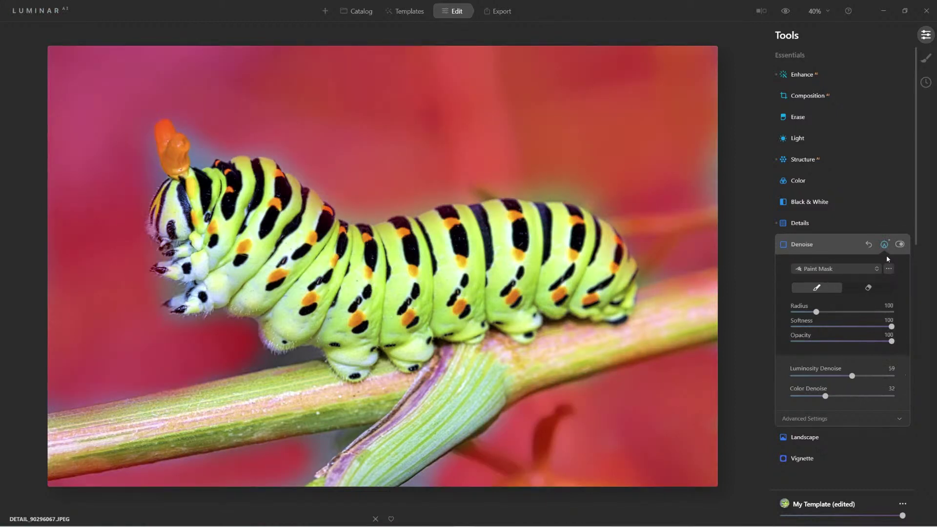
click(889, 268)
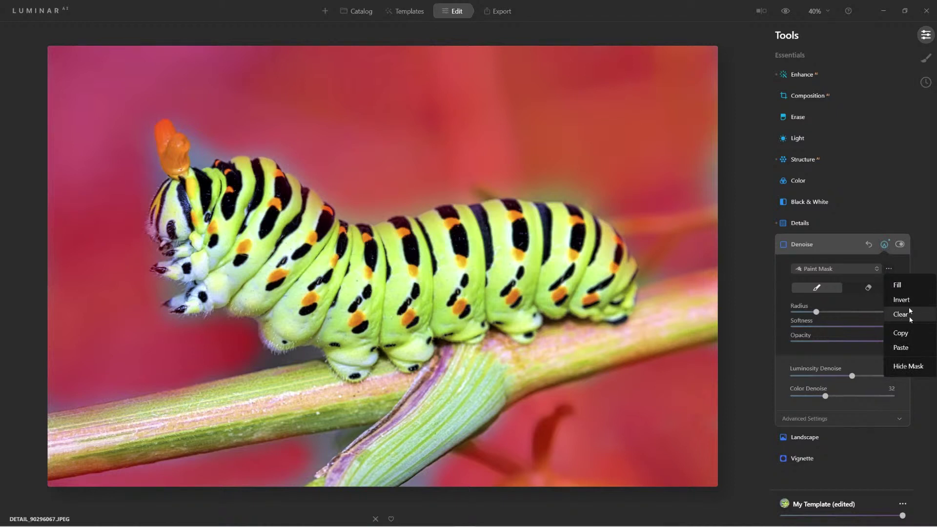
click(905, 366)
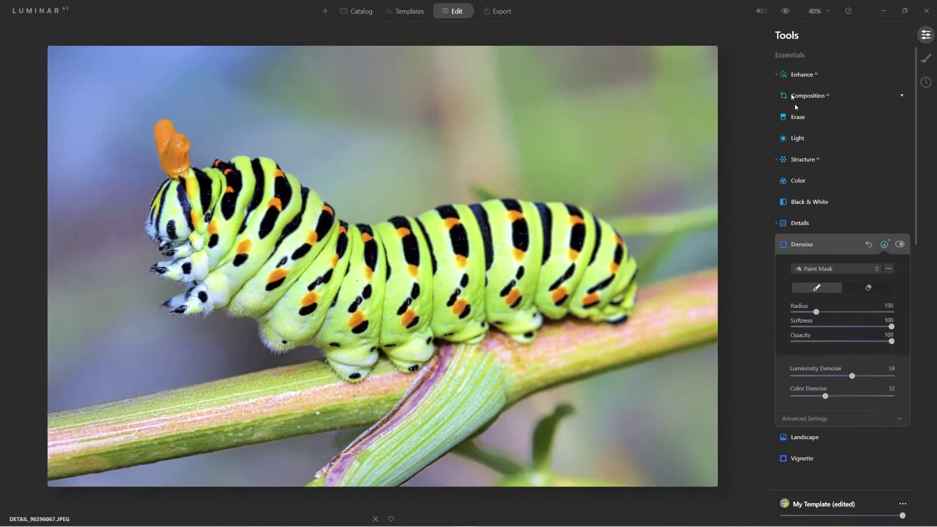
- Close the Denoise adjustment and compare the edited photo with the original, inspecting the caterpillar's head at 100% zoom
click(785, 11)
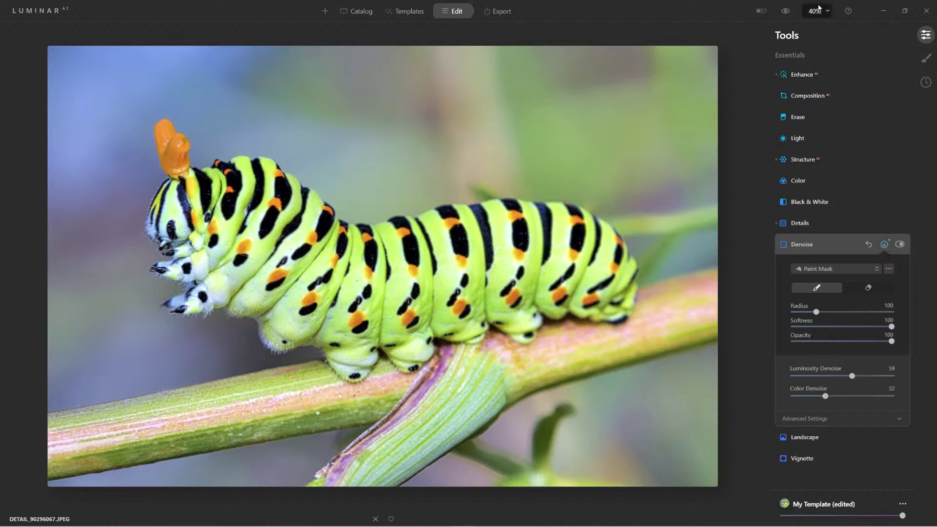
click(795, 244)
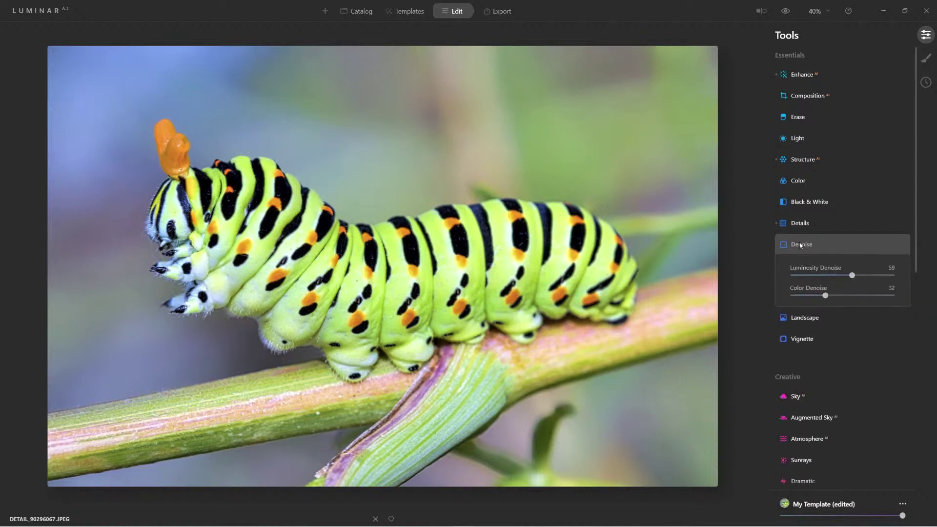
click(814, 12)
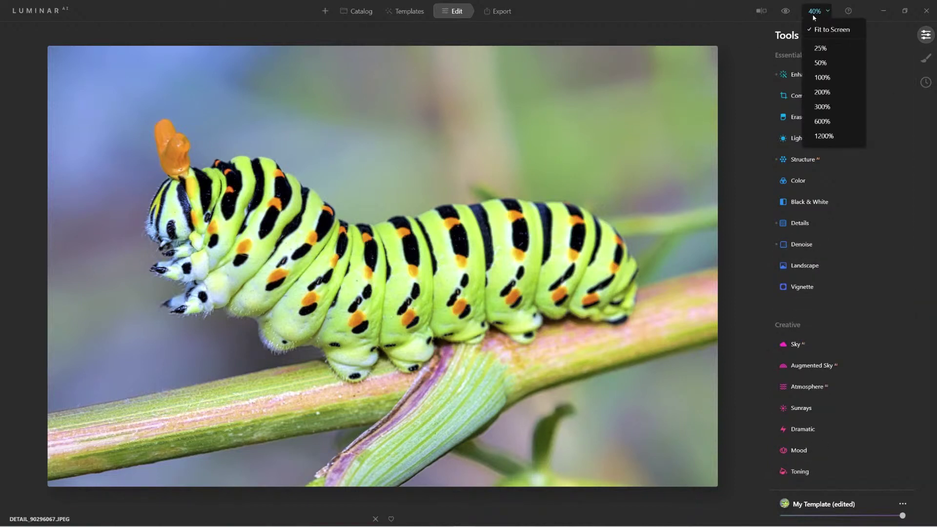
click(825, 78)
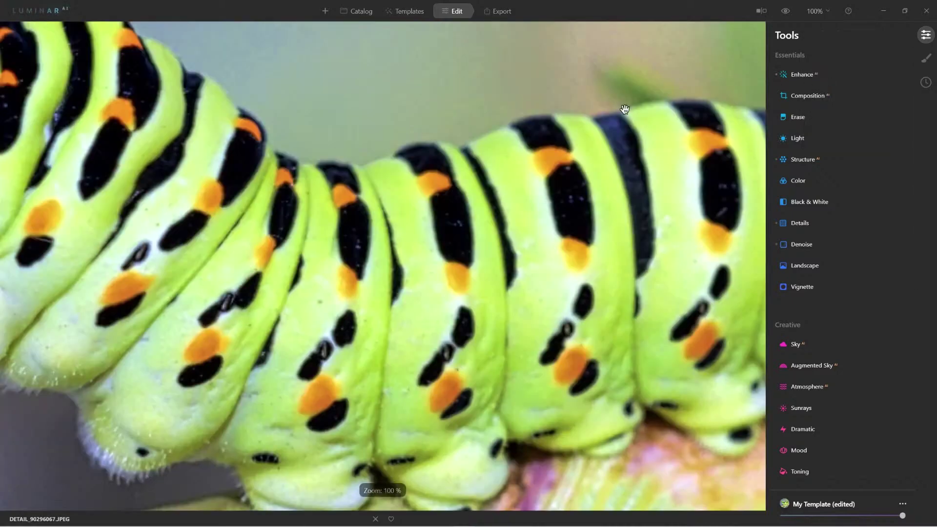
drag(109, 157, 499, 209)
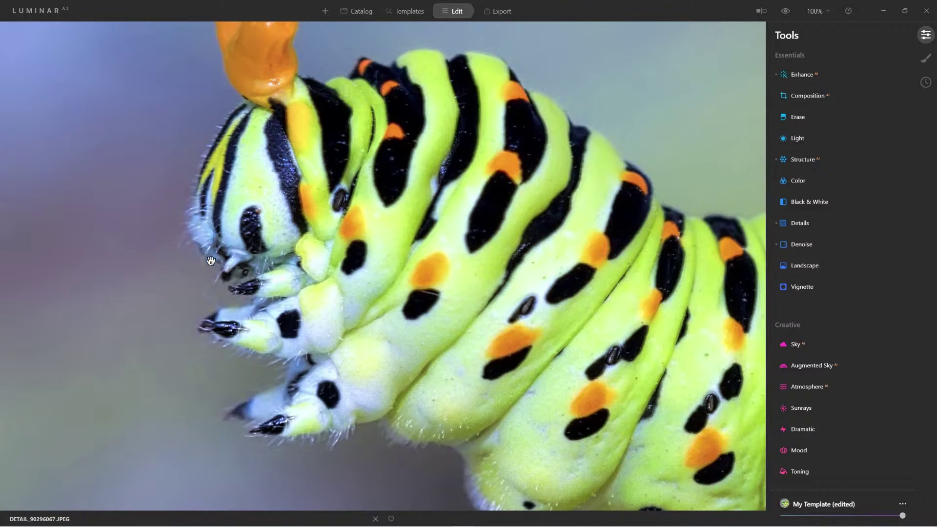
click(787, 11)
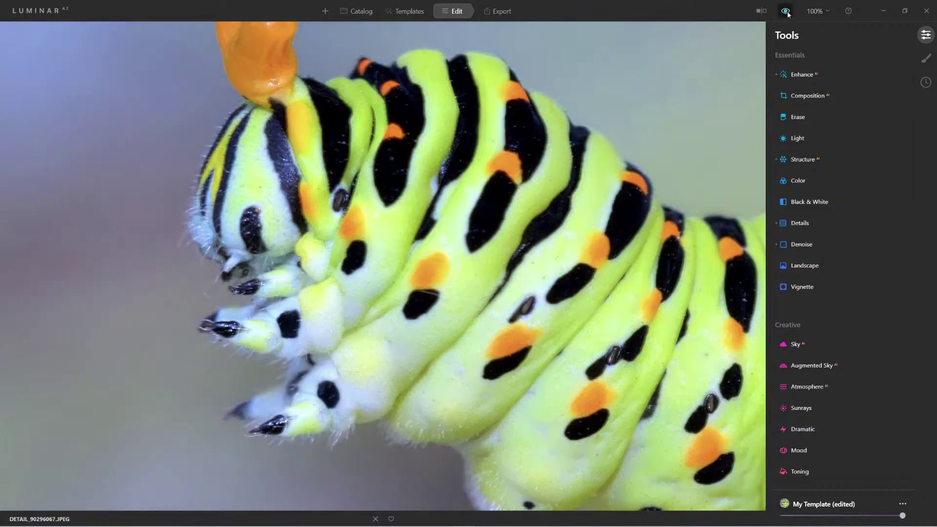
click(788, 11)
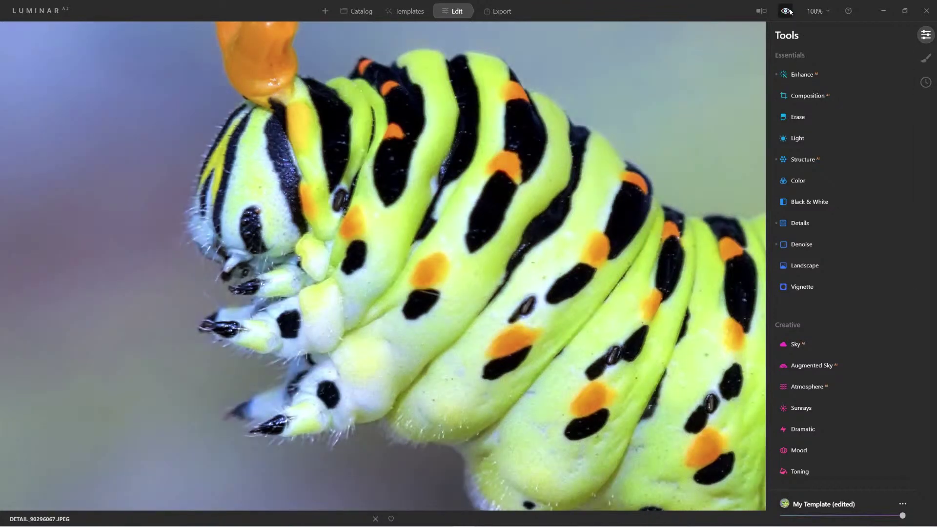